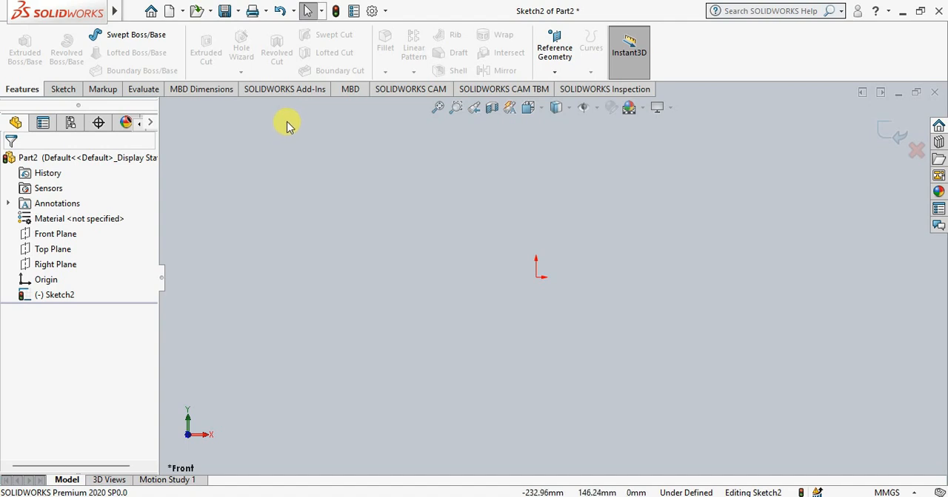
Sketch a vertical neck line about 20 mm long on the Front Plane, continued by a short outward-slanting shoulder line below it
right_click(36, 236)
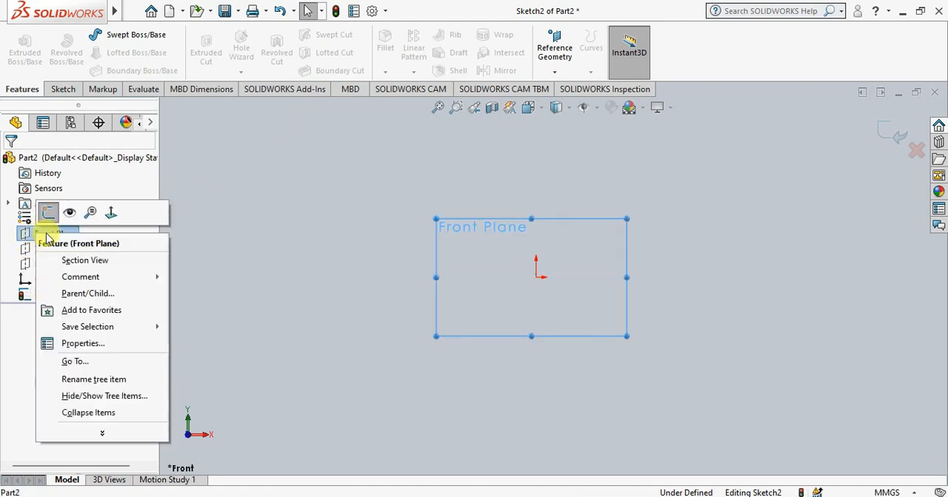
click(117, 213)
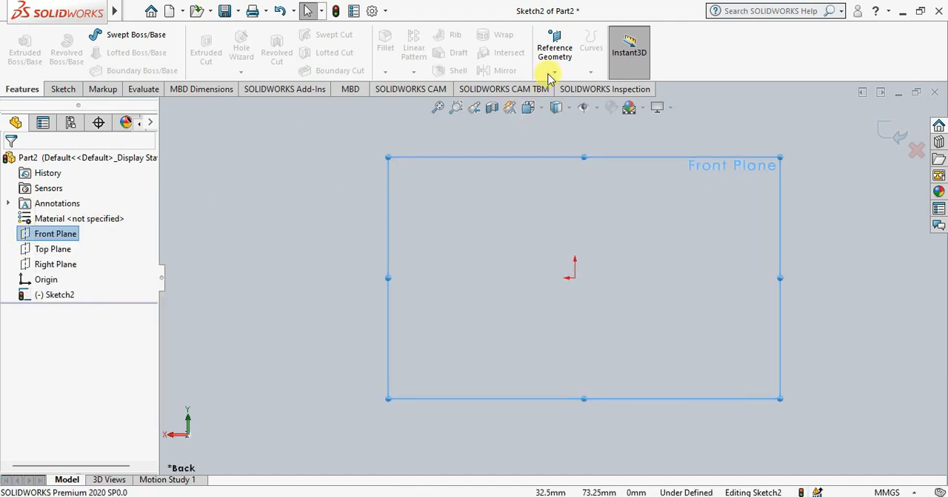
click(77, 91)
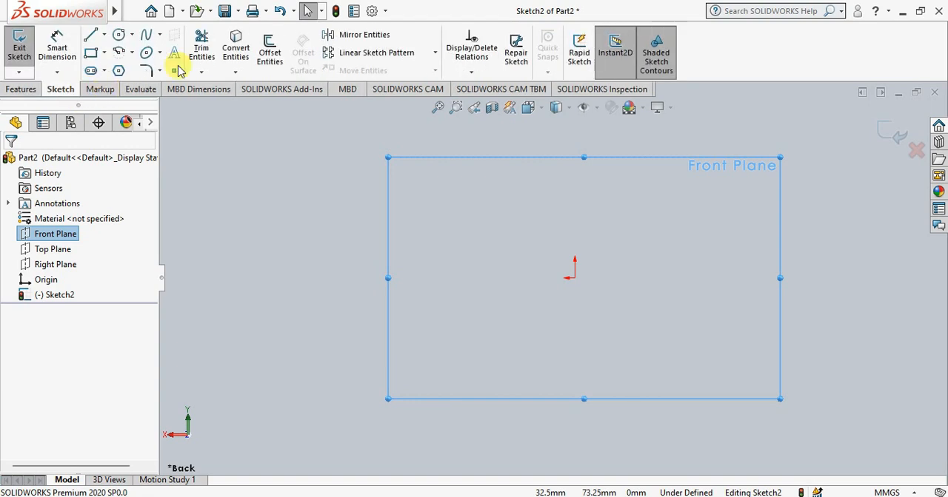
click(91, 37)
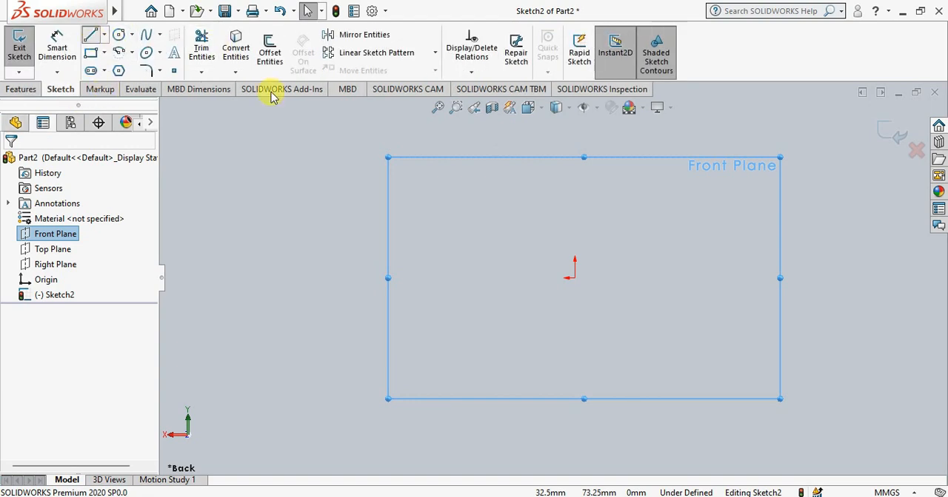
click(561, 176)
click(562, 220)
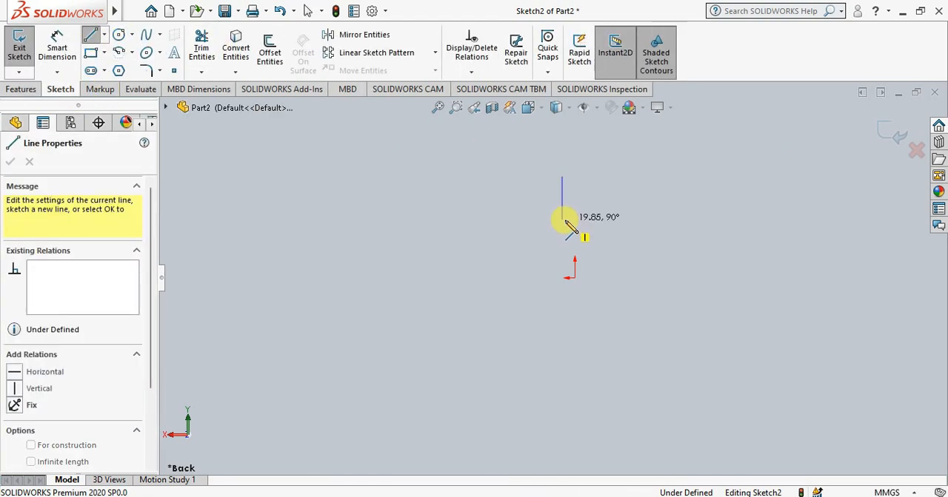
click(578, 237)
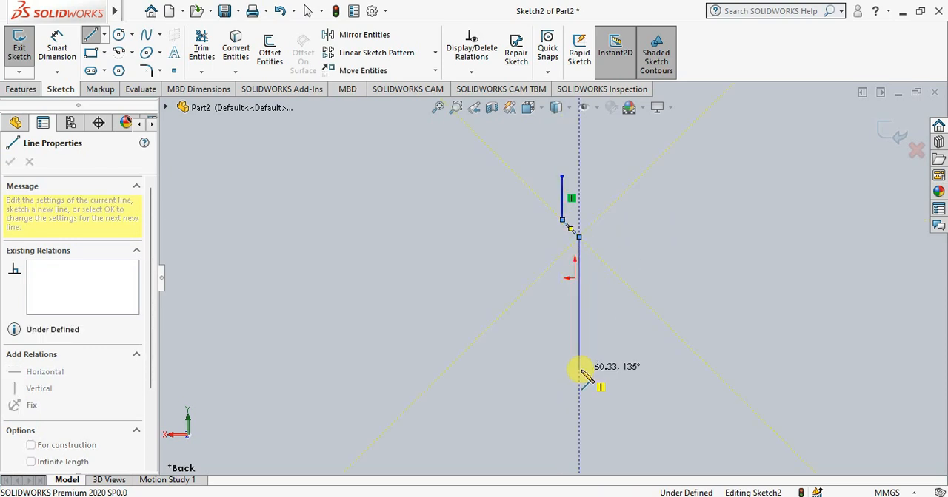
Complete the closed half-bottle profile with a vertical side about 60 mm long, a flat base, an 88 mm centre line and a short top line
click(561, 367)
click(549, 369)
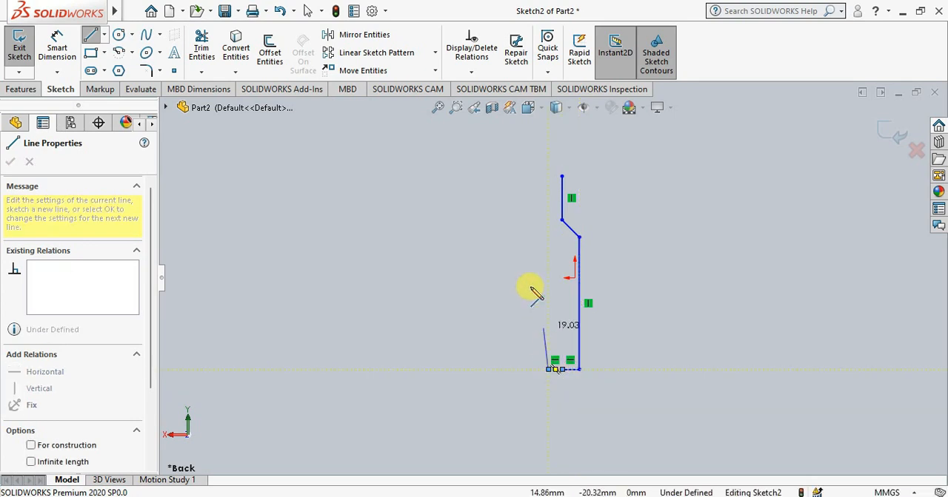
click(549, 178)
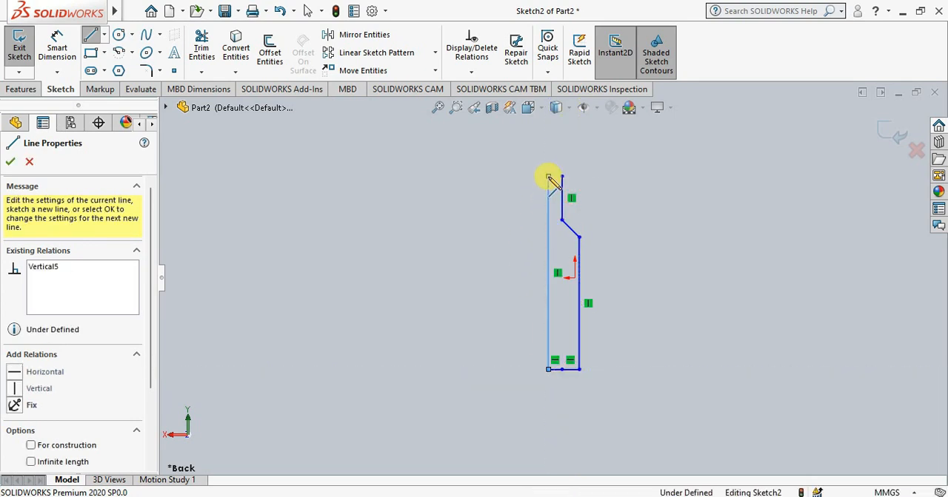
click(561, 177)
right_click(590, 187)
click(622, 192)
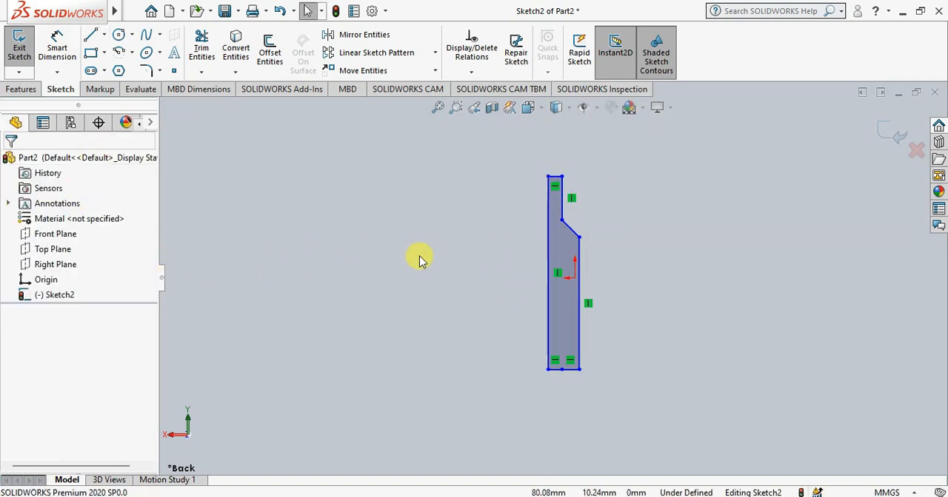
Start a Revolved Boss/Base of the half-bottle profile with its long vertical inner line as the axis of revolution
click(21, 91)
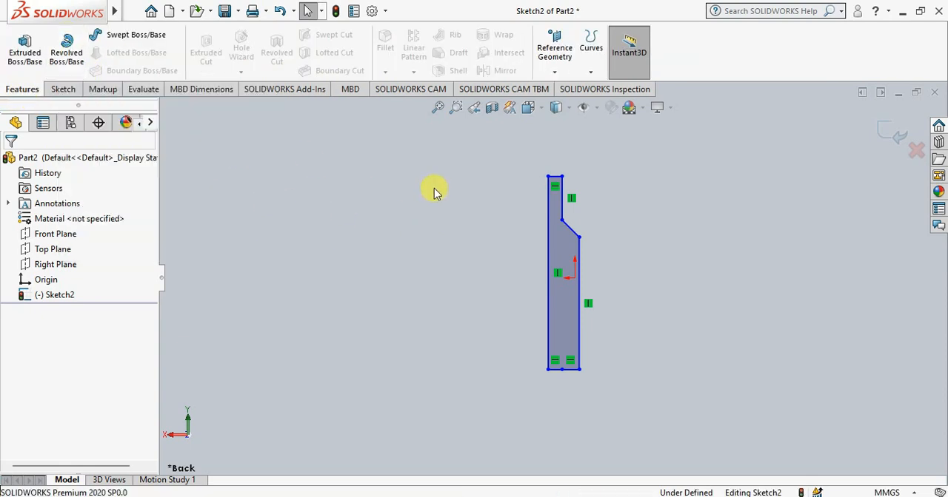
click(65, 59)
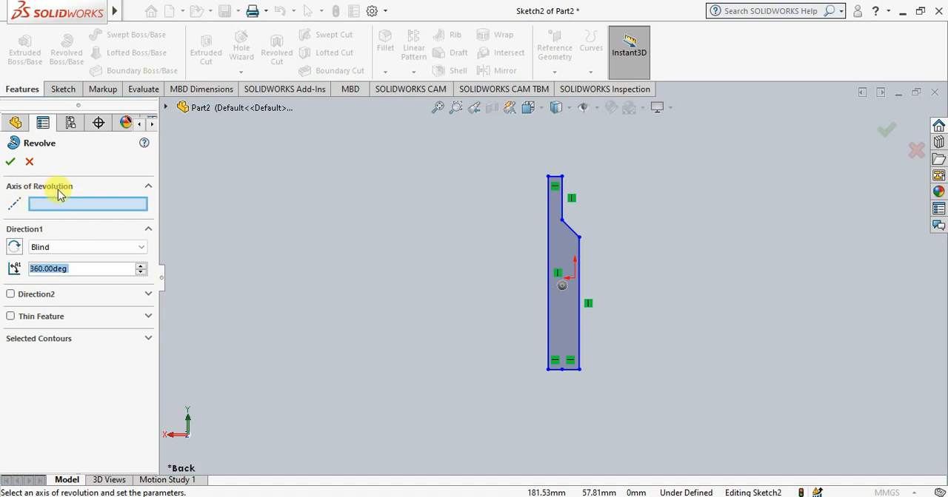
click(549, 276)
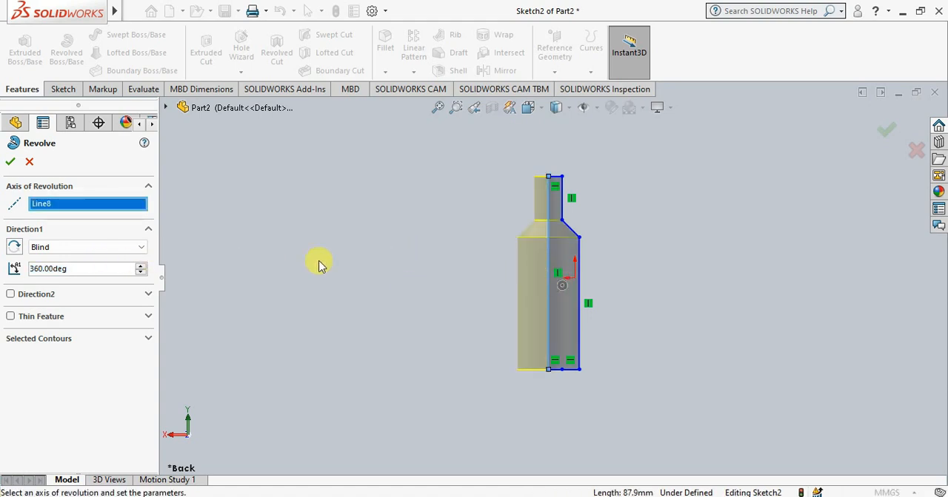
middle_drag(634, 229, 494, 314)
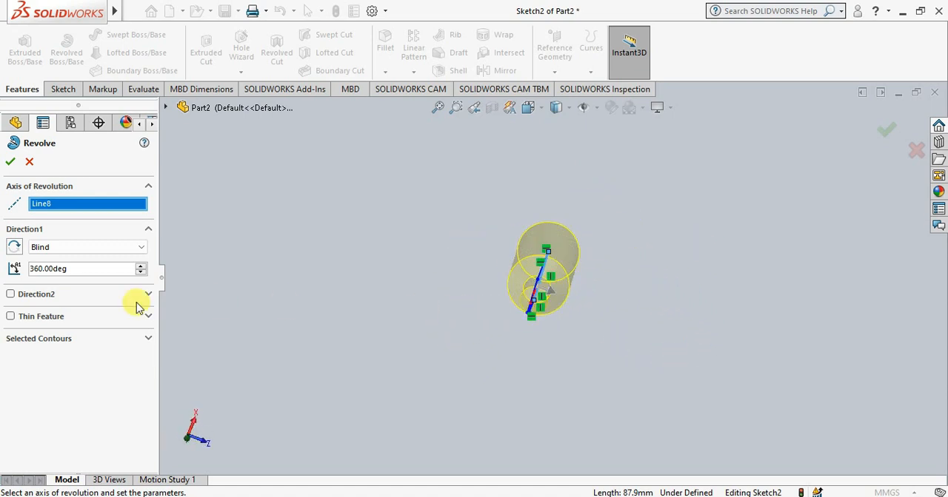
middle_drag(604, 333, 649, 145)
Try a partial revolution by lowering the revolve angle and return it to 360 degrees, keeping the Blind type
click(95, 248)
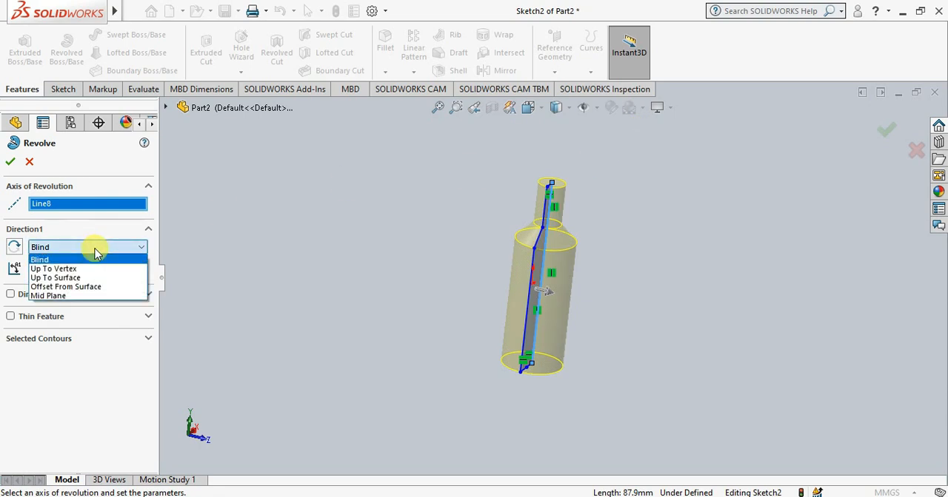
click(95, 248)
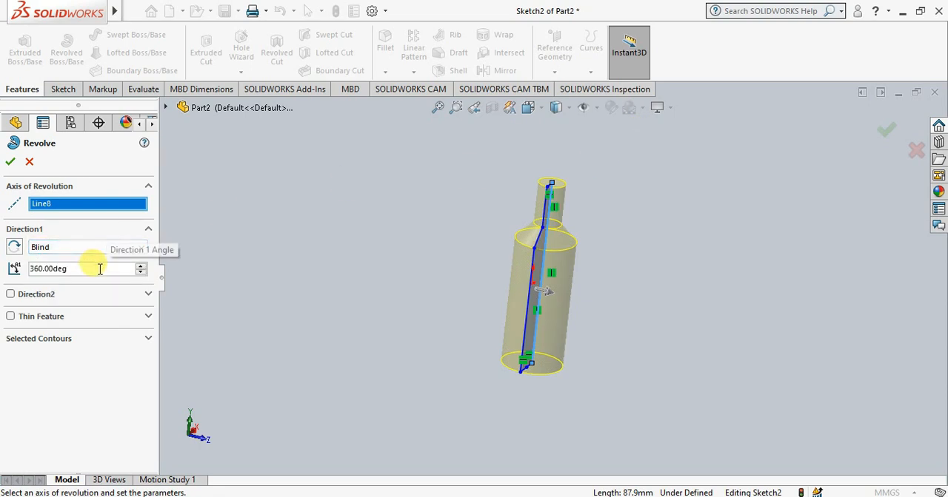
click(140, 273)
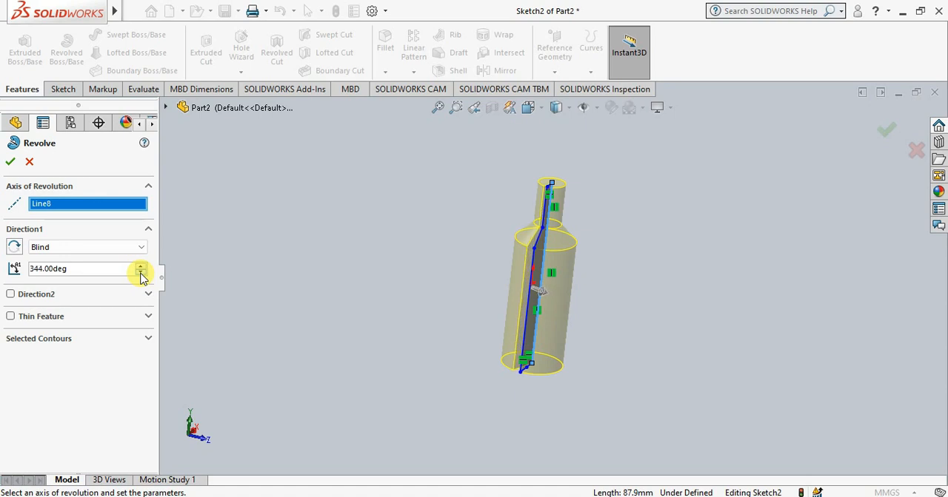
click(140, 273)
middle_drag(570, 264, 620, 279)
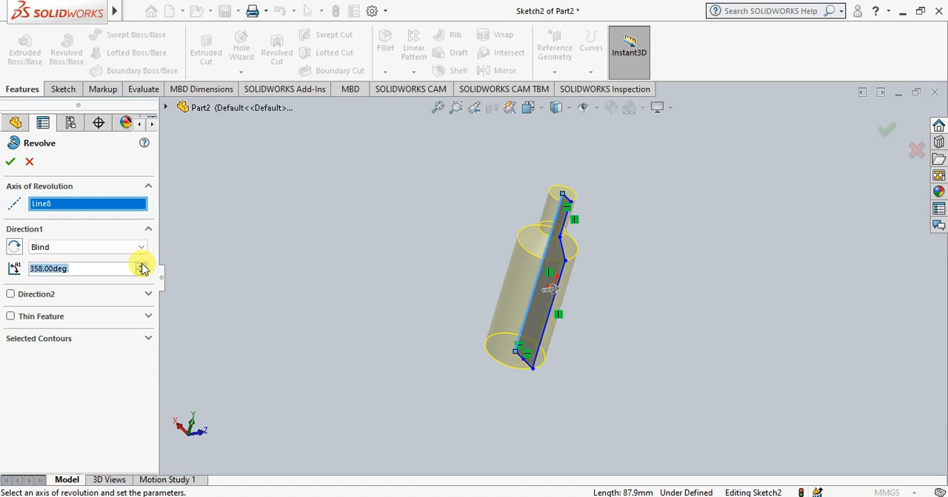
click(141, 266)
click(142, 266)
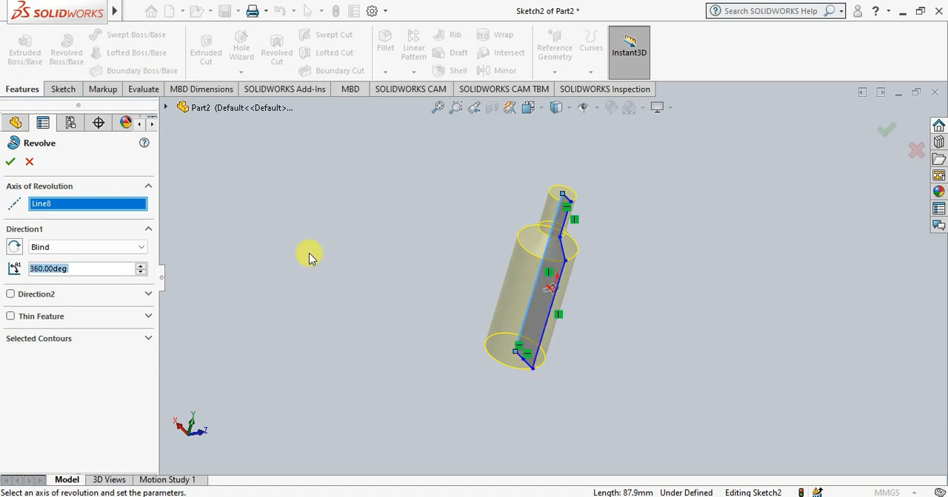
Accept the Blind 360-degree revolve to create the solid bottle body
right_click(369, 257)
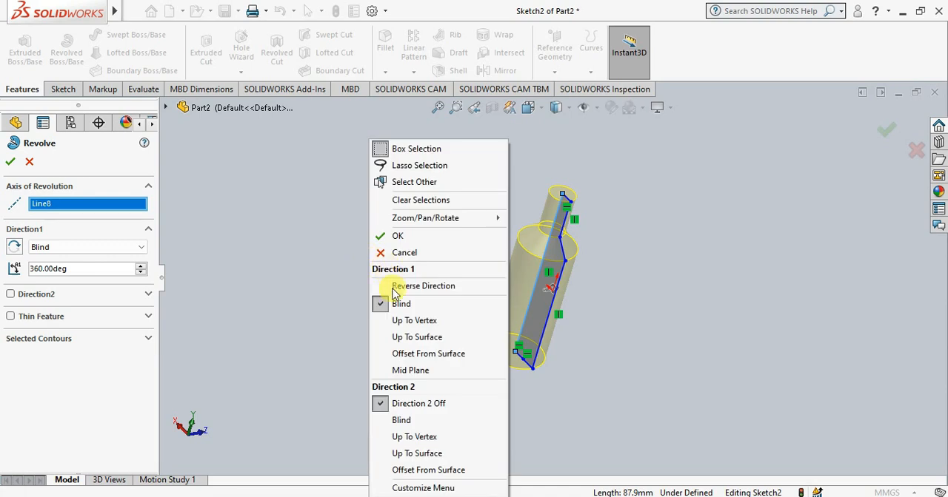
click(385, 235)
middle_drag(685, 307, 554, 208)
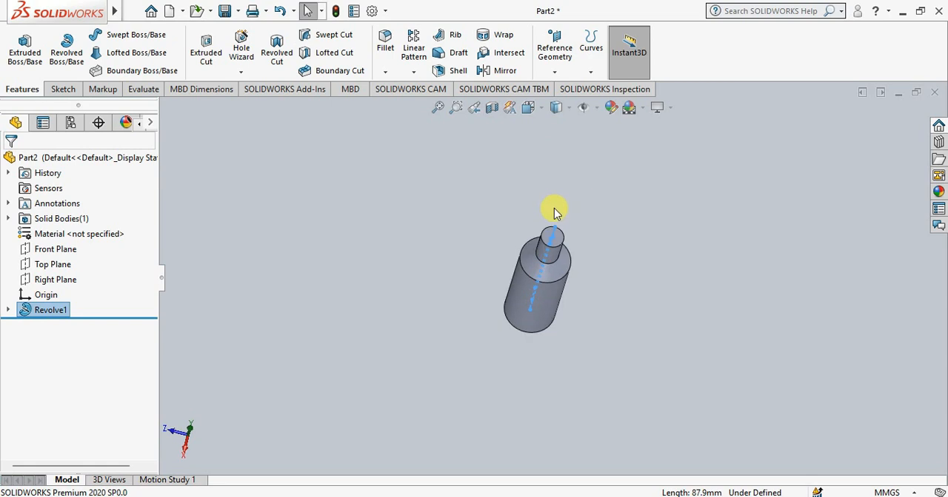
middle_drag(589, 307, 550, 195)
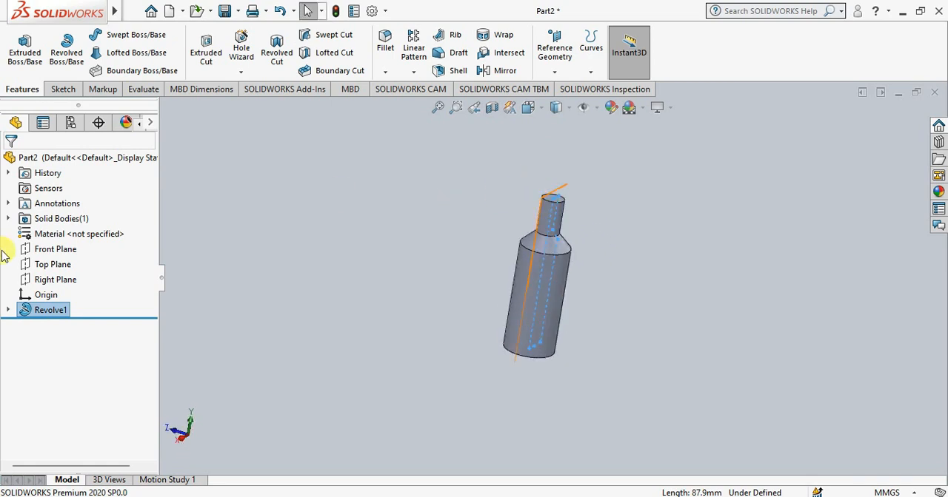
Examine the bottle body normal to the Front Plane and close up around the neck and shoulder
right_click(67, 255)
click(140, 235)
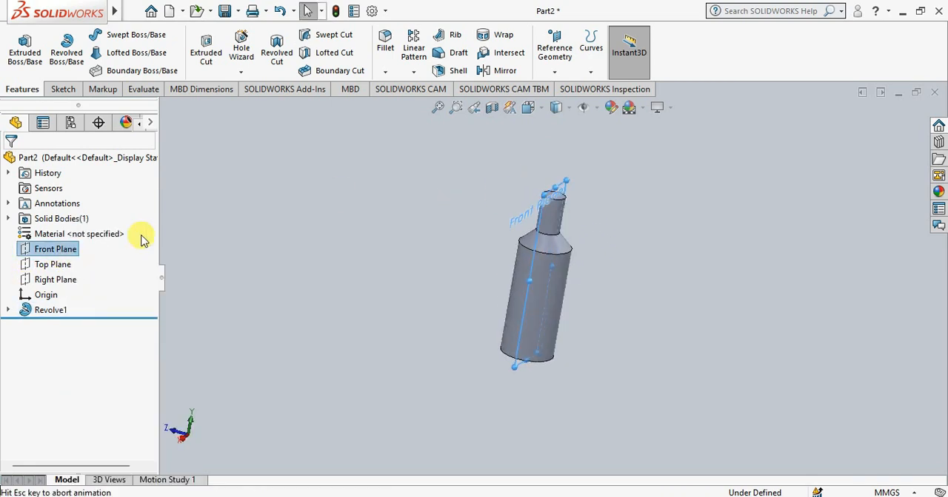
scroll(572, 191, up, 1)
scroll(573, 191, down, 1)
scroll(573, 191, up, 1)
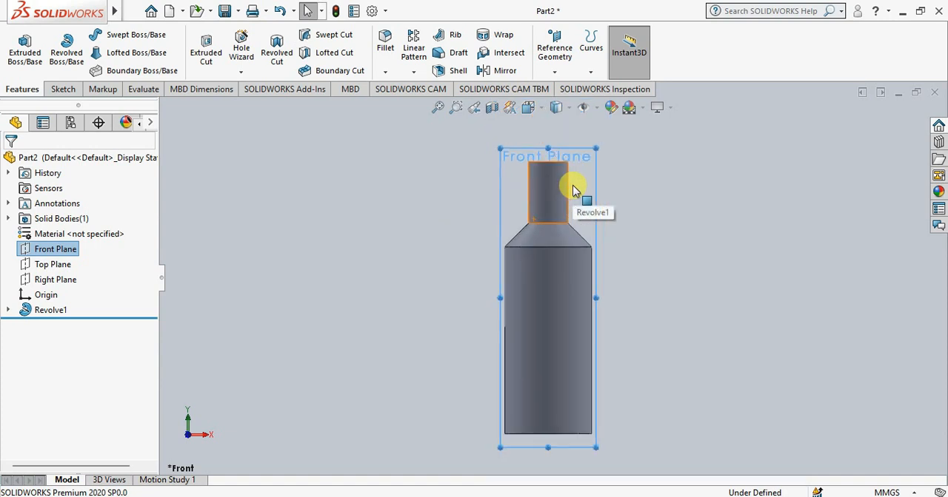
scroll(572, 191, down, 1)
scroll(572, 191, up, 1)
scroll(572, 191, down, 1)
scroll(572, 191, down, 1)
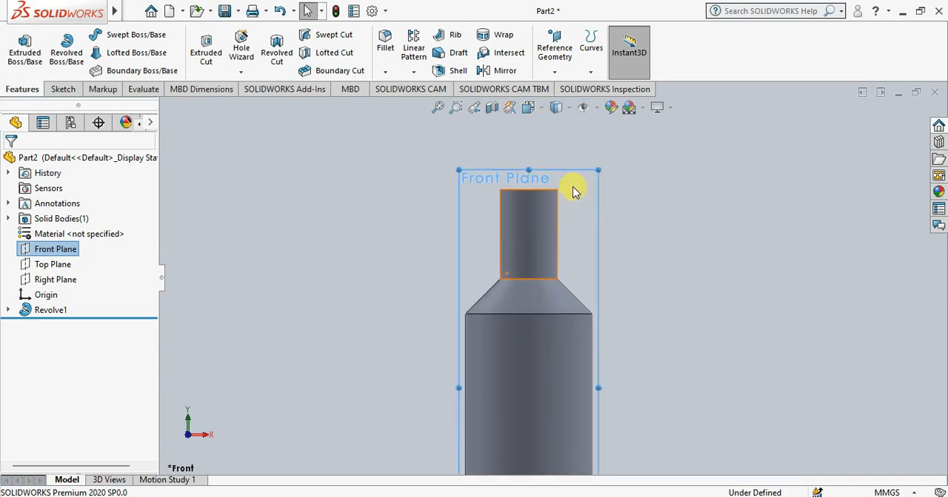
middle_drag(630, 214, 618, 319)
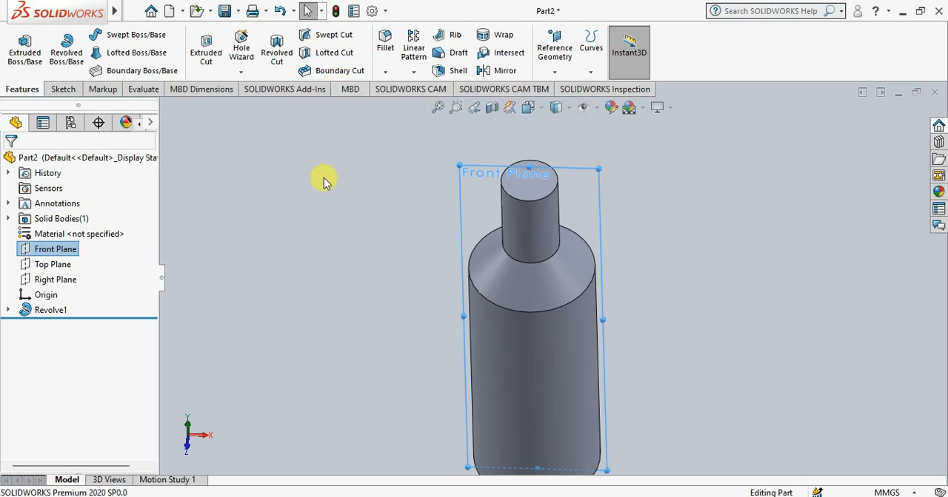
Fillet the circular top edge of the bottle neck with a symmetric 2 mm radius, using full preview
click(384, 46)
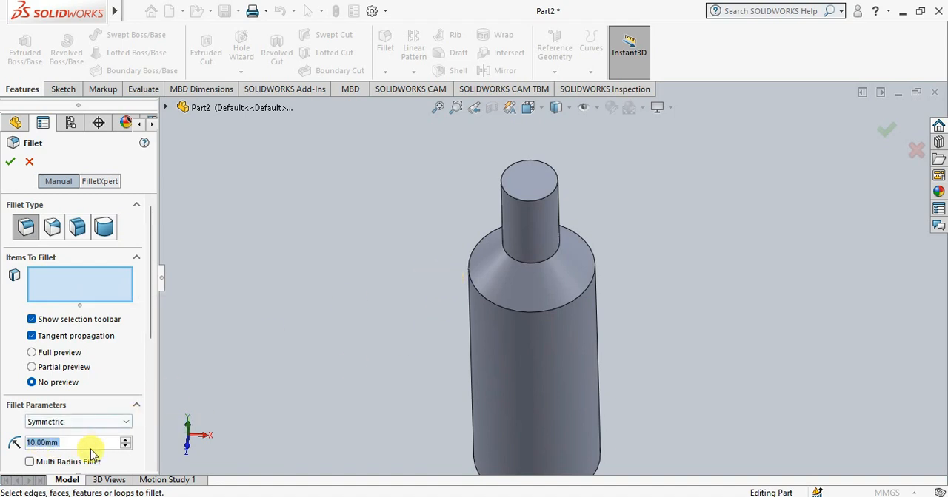
click(514, 198)
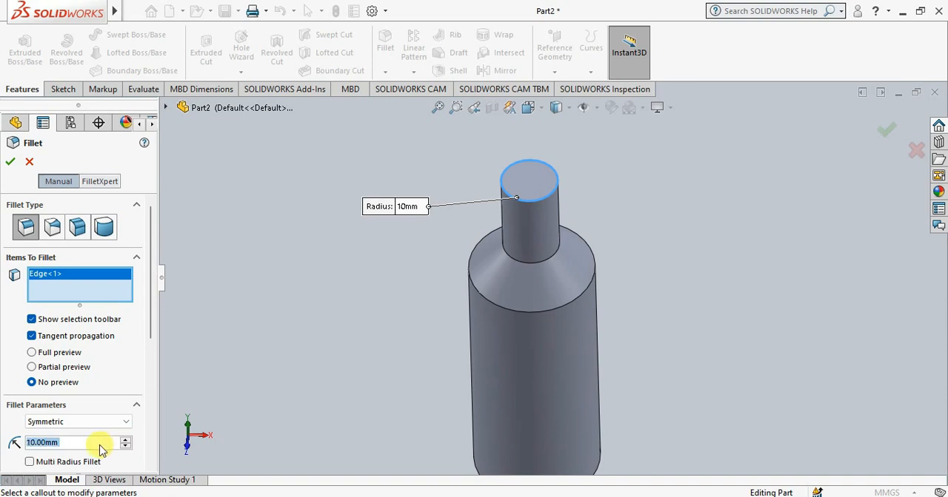
text(2)
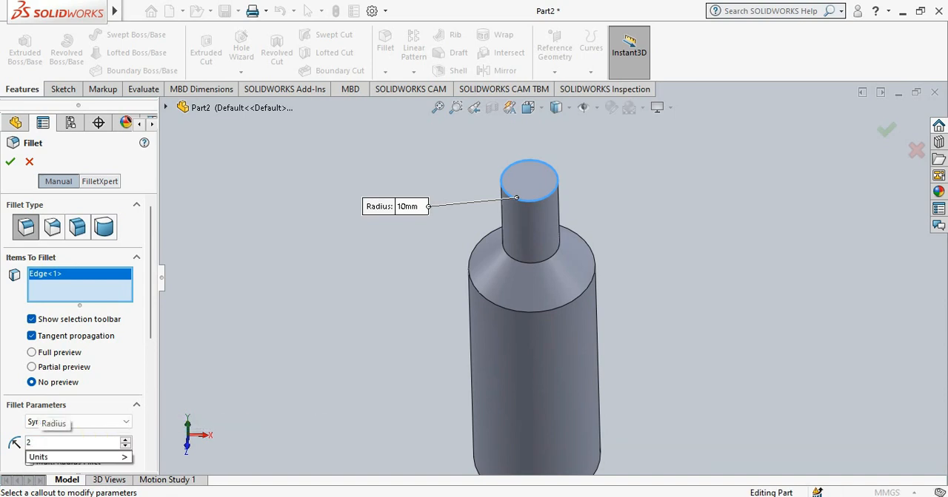
text(mm)
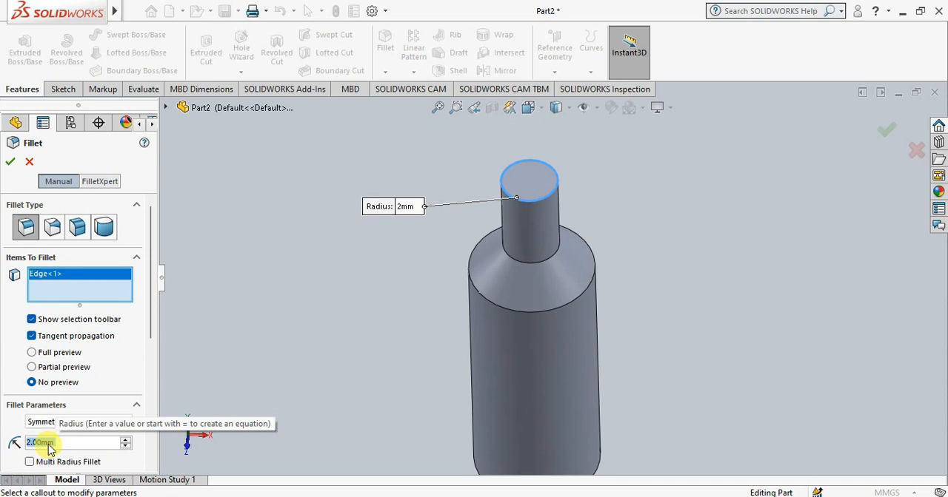
middle_drag(422, 273, 363, 266)
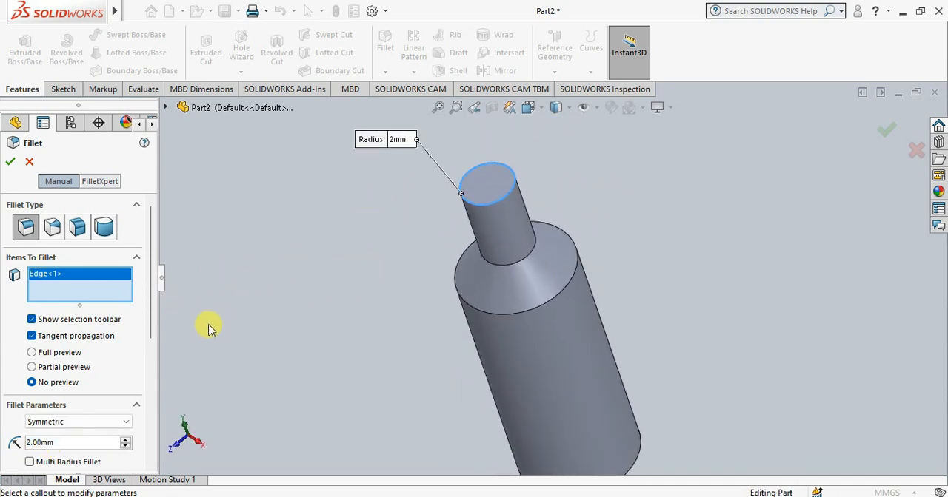
click(32, 354)
middle_drag(340, 343, 353, 368)
middle_drag(603, 224, 402, 216)
scroll(569, 275, down, 5)
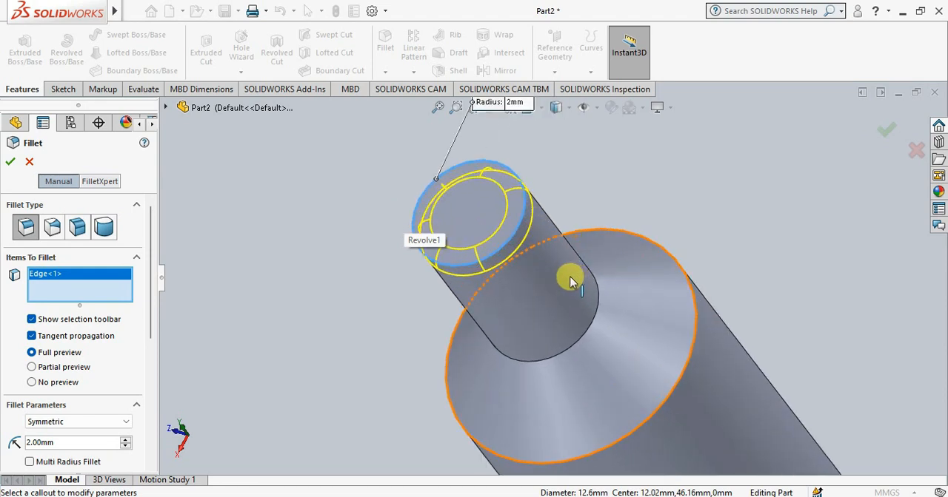
click(15, 167)
Inspect the filleted neck edge up close and the whole bottle body from the side
middle_drag(345, 308, 325, 283)
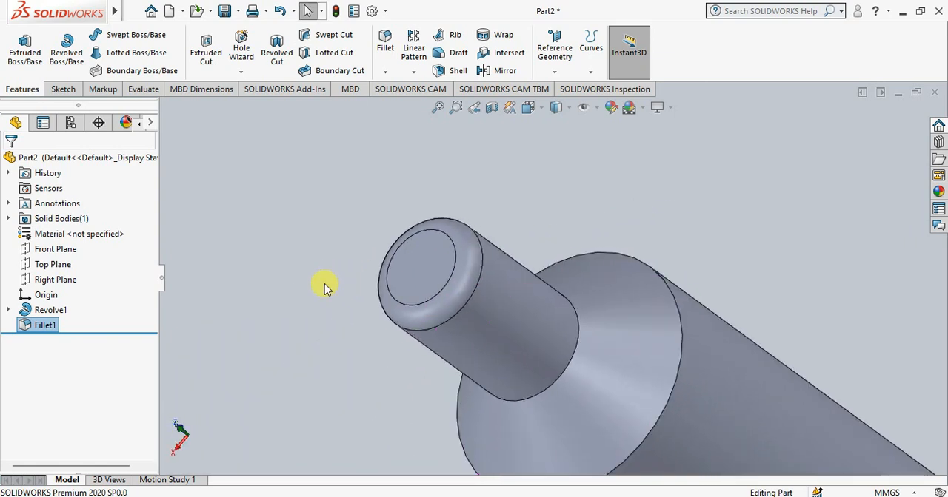
middle_drag(370, 348, 370, 244)
scroll(415, 352, up, 5)
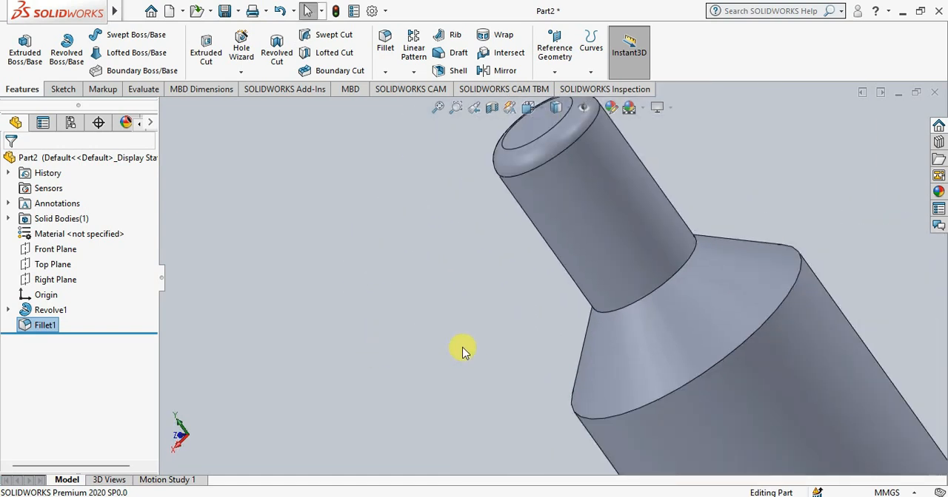
scroll(645, 343, down, 1)
scroll(641, 335, up, 1)
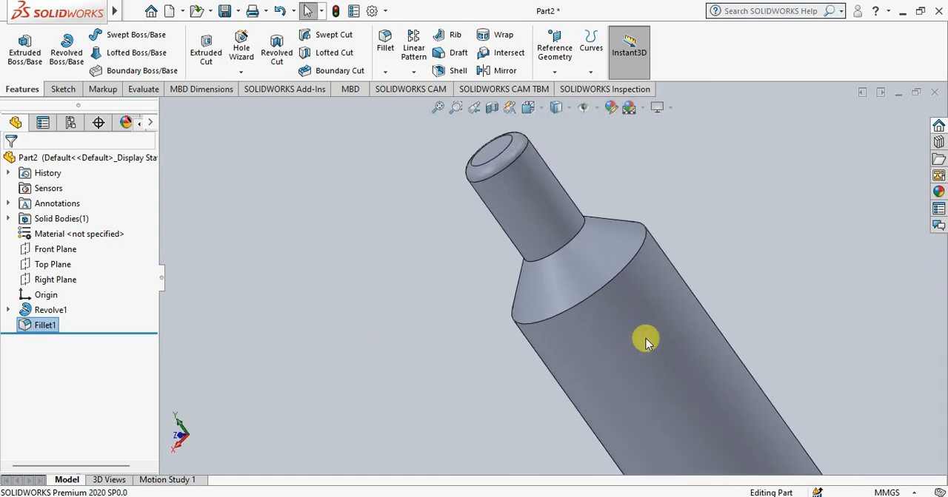
scroll(645, 343, up, 2)
middle_drag(679, 367, 562, 200)
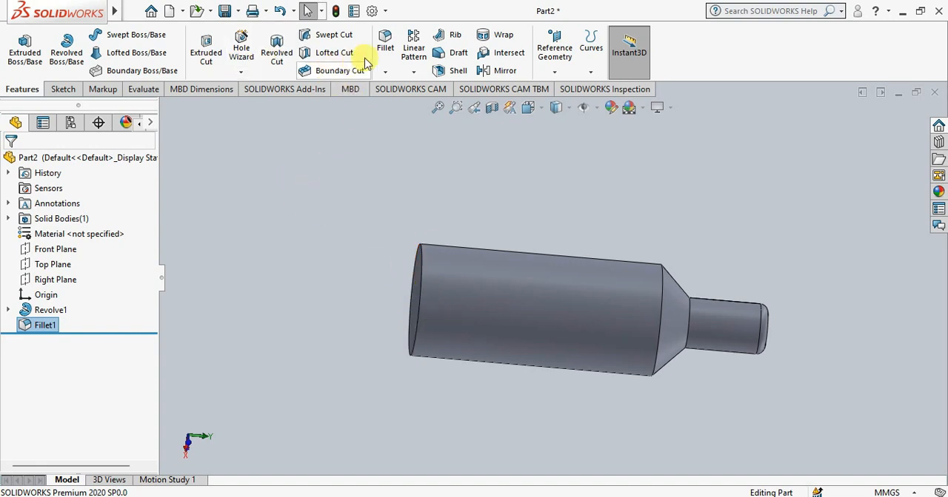
Fillet the circular bottom edge of the bottle body with a symmetric 12 mm radius, using full preview
click(385, 42)
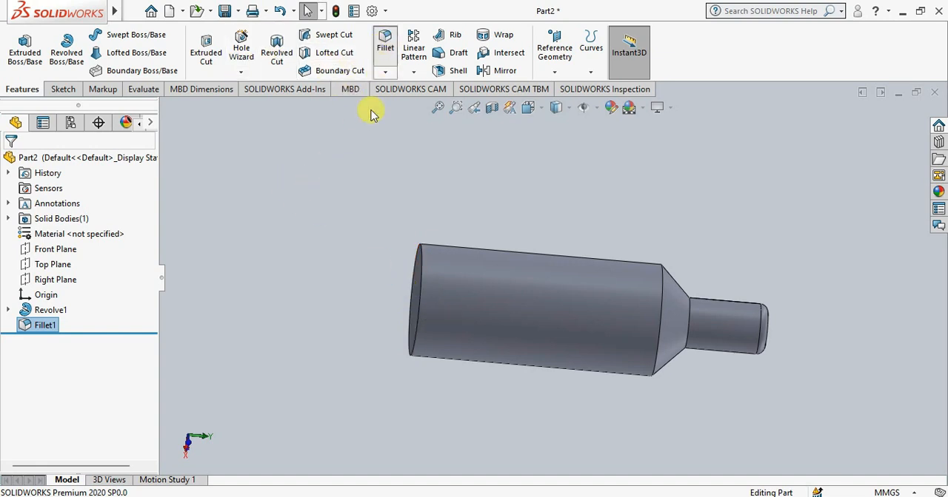
click(419, 310)
middle_drag(286, 299, 313, 308)
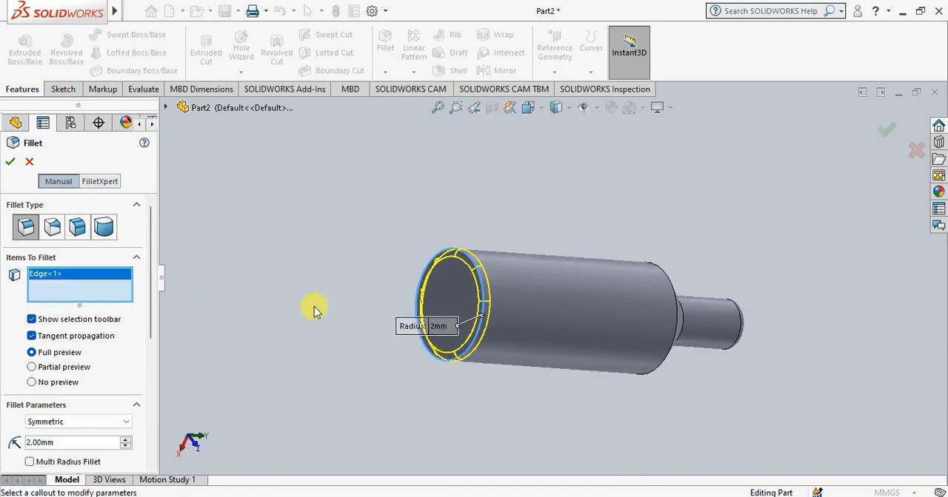
click(128, 440)
click(127, 447)
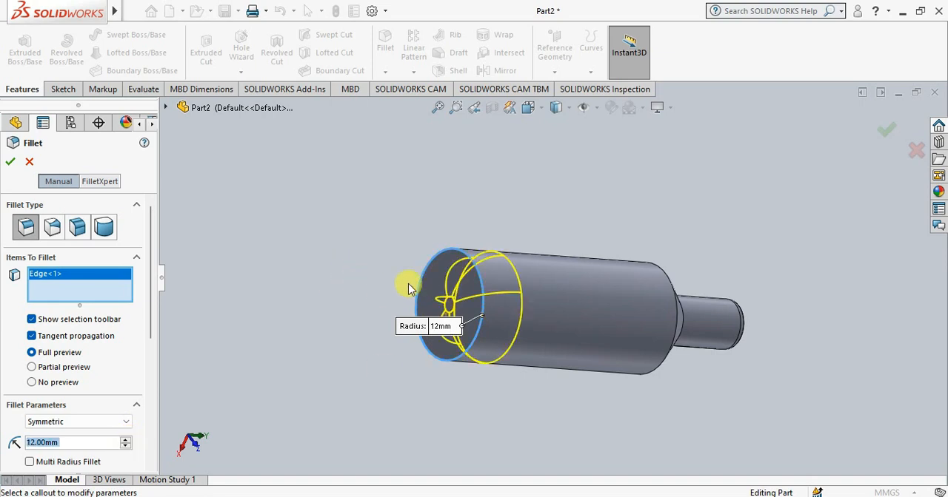
click(10, 163)
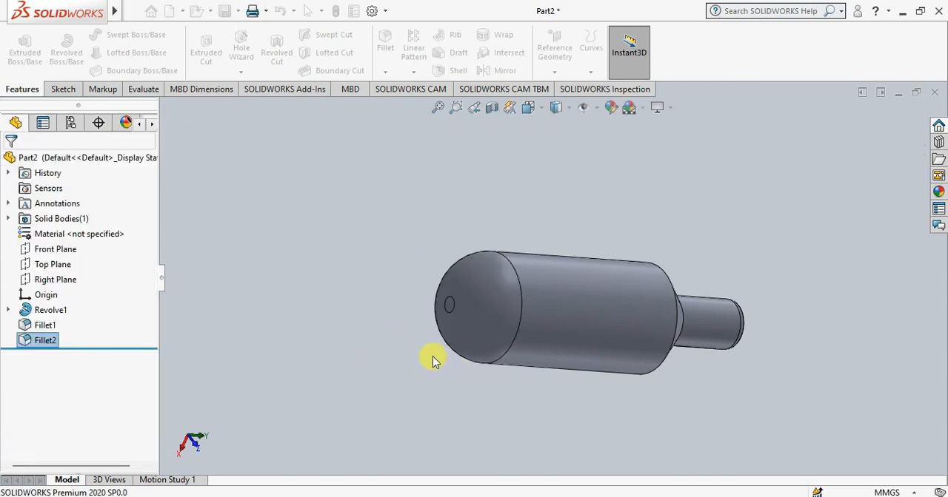
middle_drag(536, 414, 400, 433)
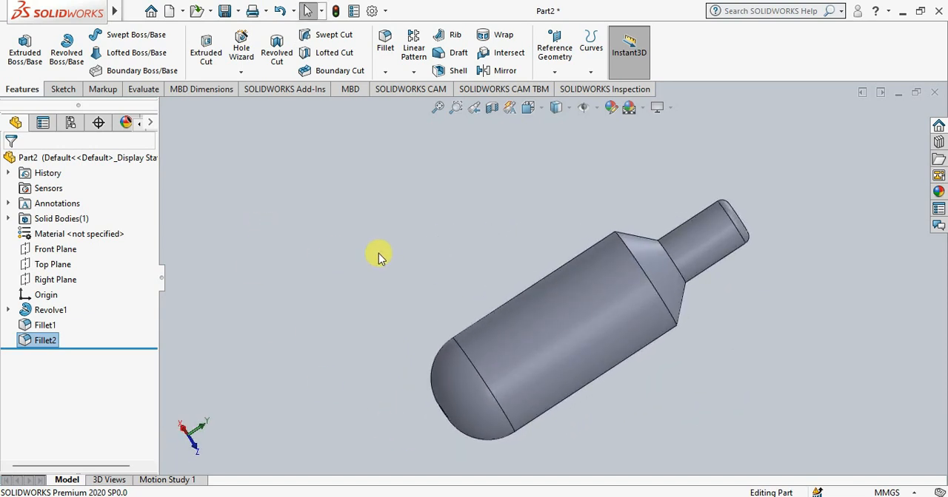
click(385, 44)
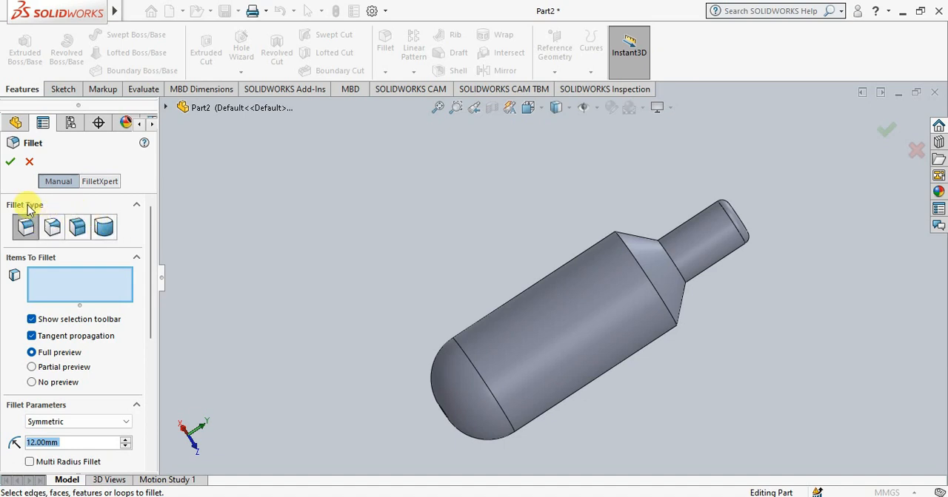
click(7, 163)
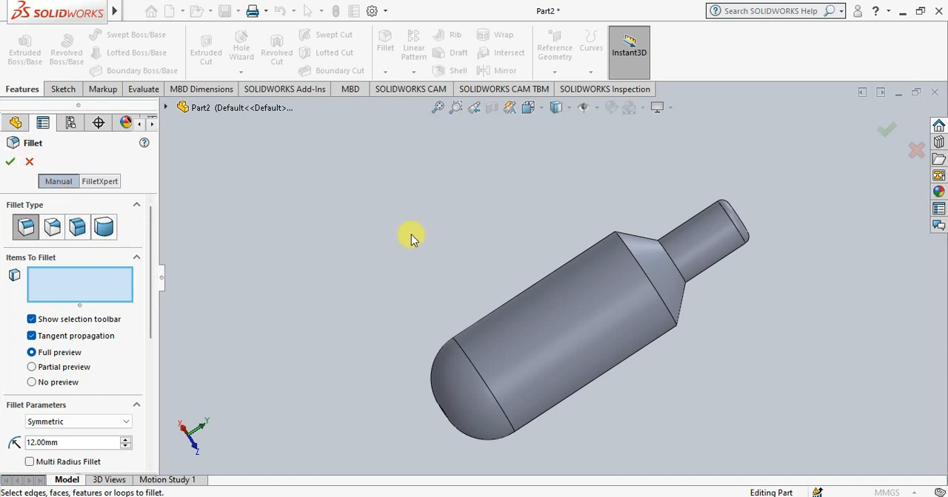
right_click(376, 236)
click(411, 345)
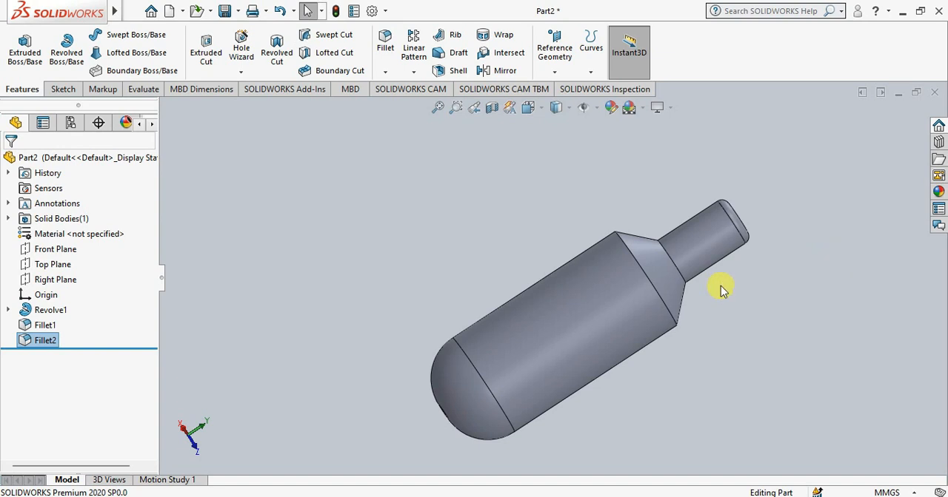
Examine the flat end face of the bottle neck and the shoulder up close
middle_drag(833, 215, 582, 285)
scroll(581, 281, up, 2)
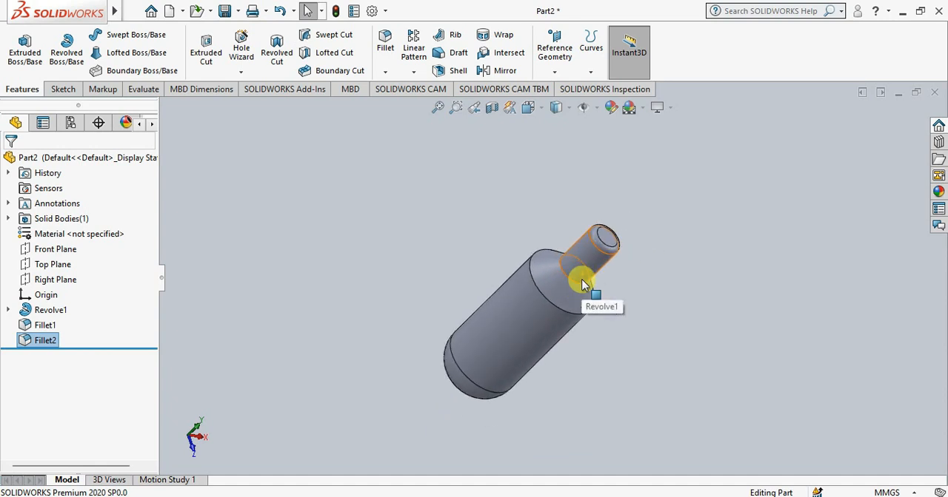
scroll(584, 282, down, 3)
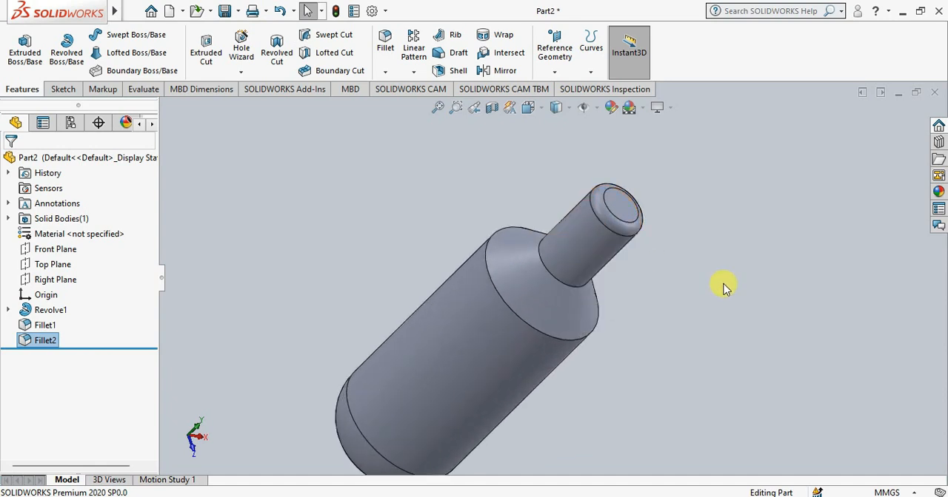